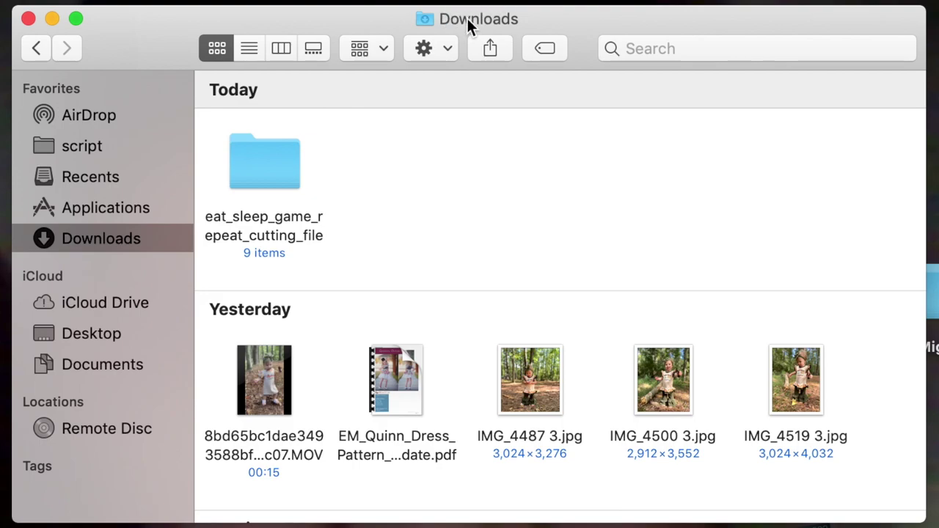
# Open the eat_sleep_game_repeat_cutting_file folder in Downloads, and upload eat_sleep_game_repea.svg to Cricut Design Space as a saved image
pyautogui.doubleClick(267, 176)
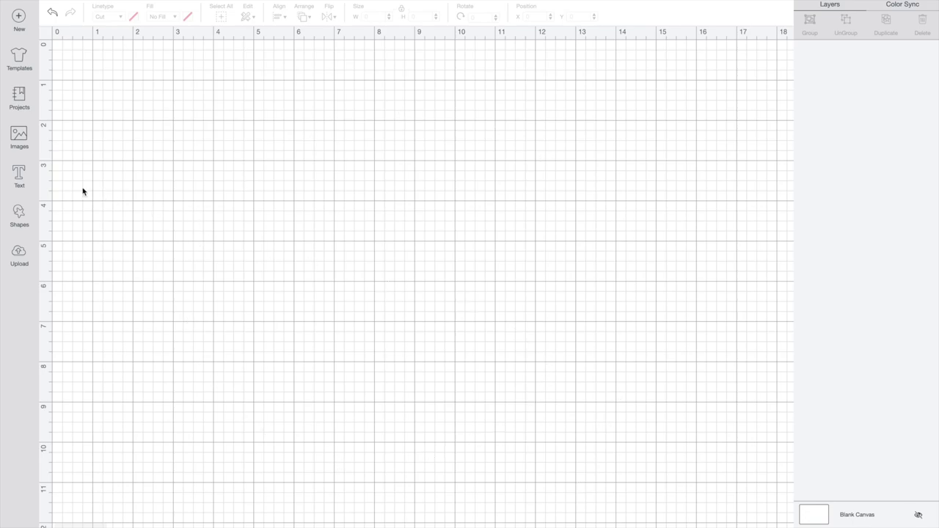
pyautogui.click(19, 253)
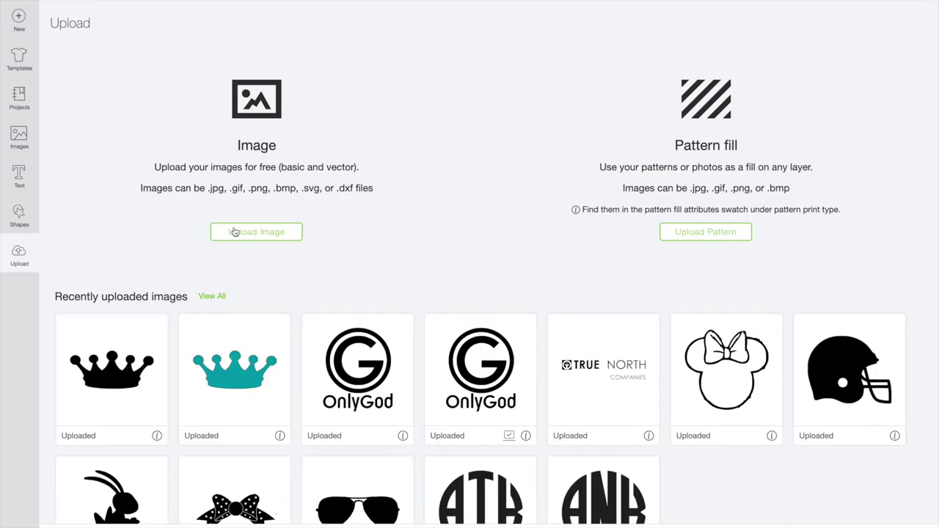
pyautogui.click(236, 232)
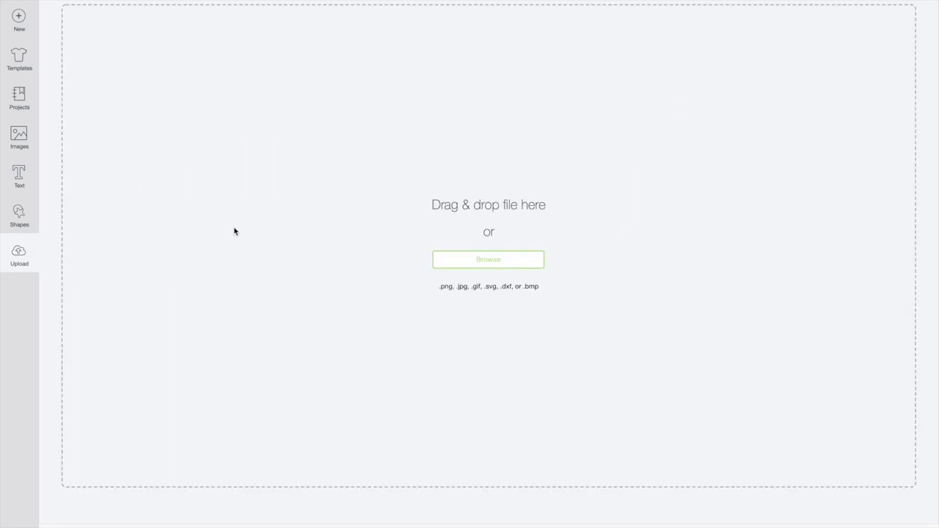
pyautogui.click(463, 263)
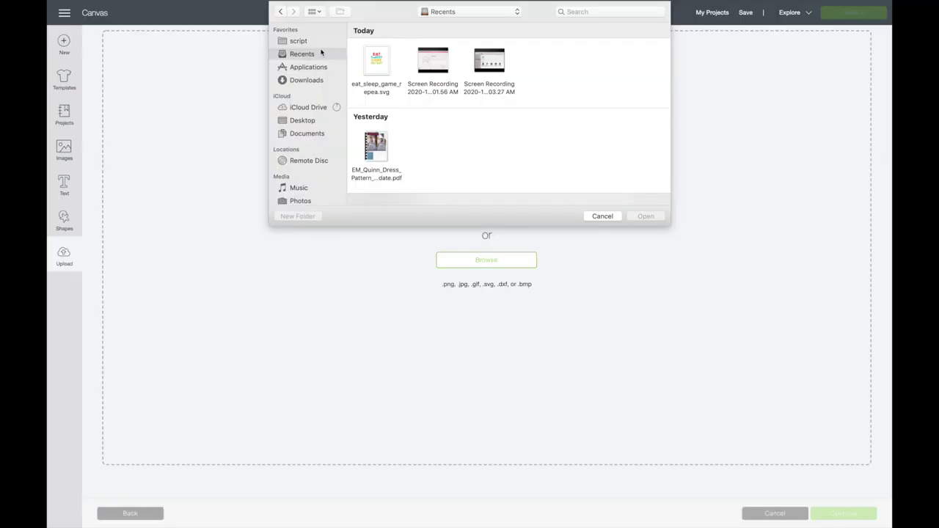
pyautogui.click(379, 65)
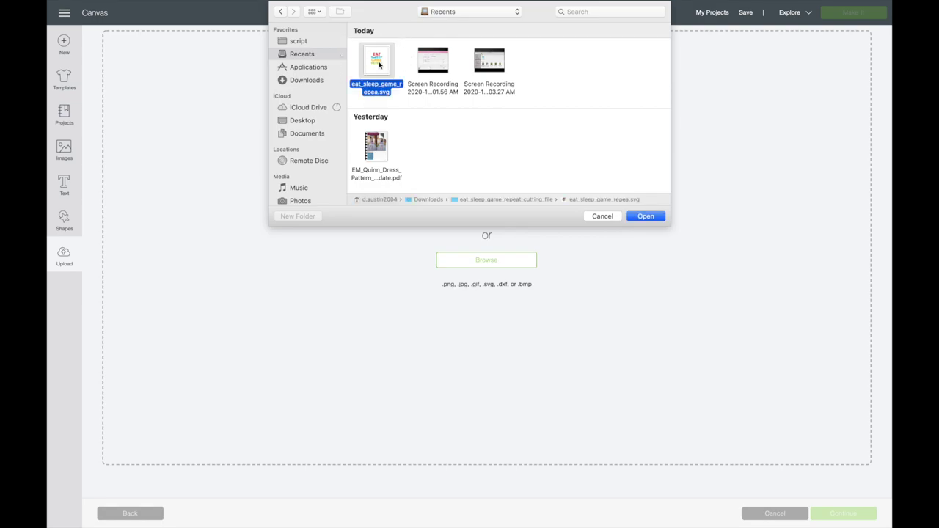
pyautogui.click(645, 218)
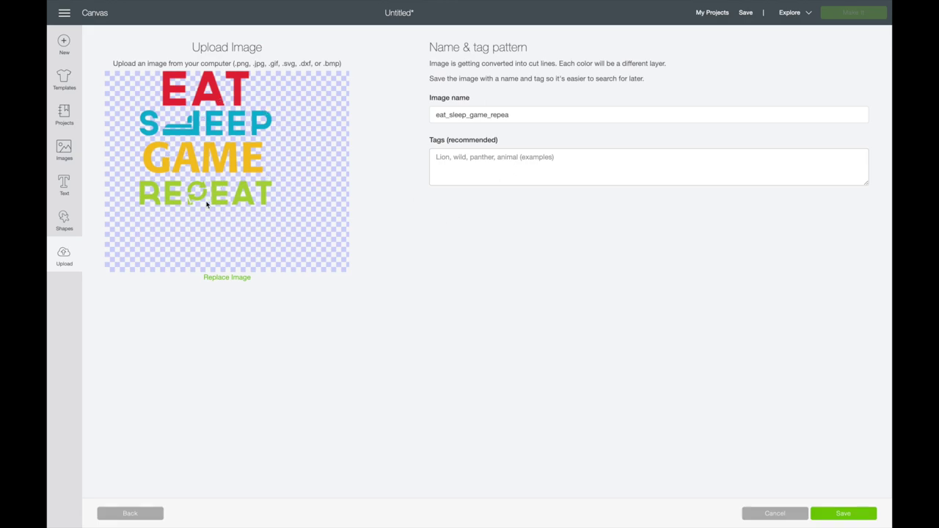
pyautogui.click(841, 515)
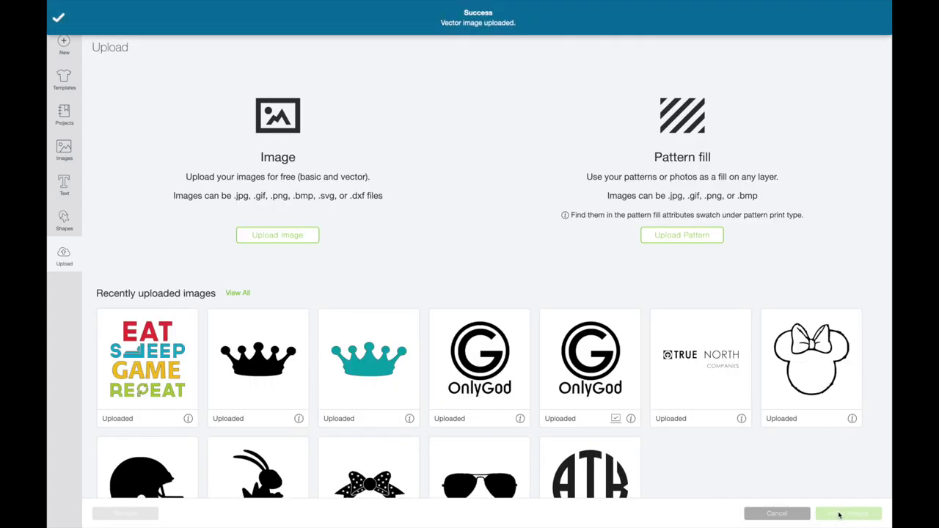
# Insert the uploaded EAT SLEEP GAME REPEAT image and move it near the canvas origin, at about X 0.63, Y 0.51
pyautogui.click(165, 355)
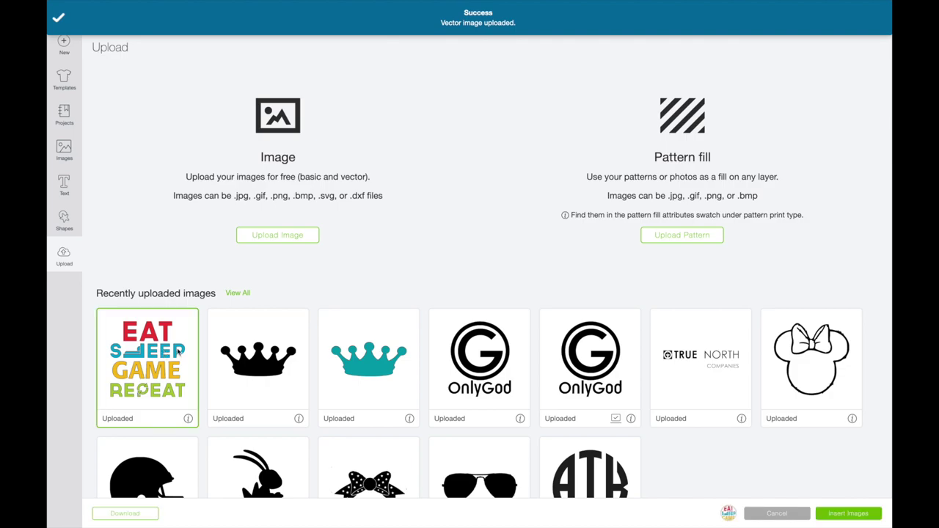
pyautogui.click(860, 516)
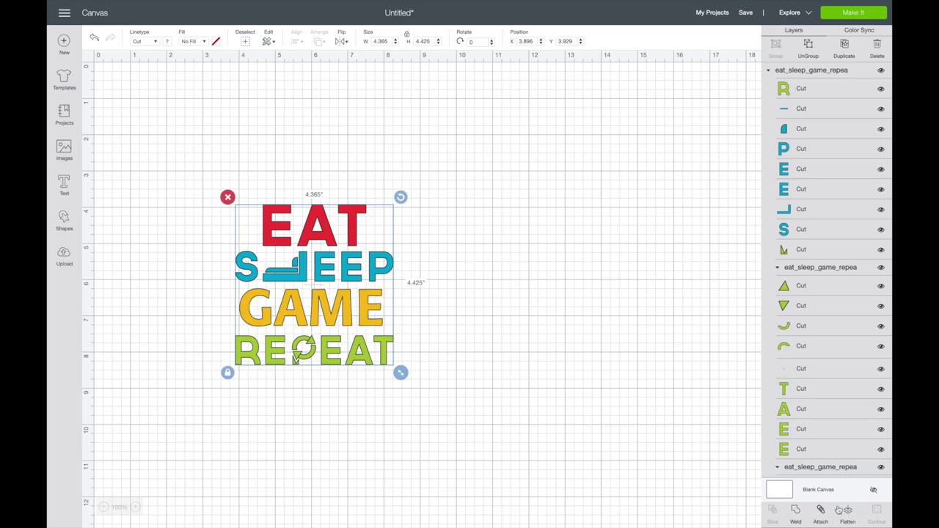
pyautogui.moveTo(345, 326); pyautogui.dragTo(227, 200)
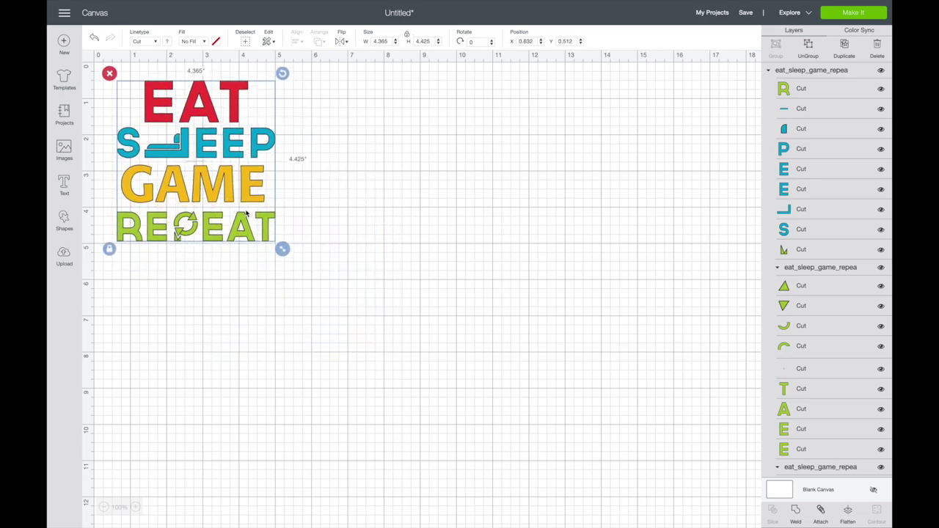
# Enlarge the design, unlock its proportions and stretch it to about 5.19 by 6.62 inches
pyautogui.moveTo(283, 250); pyautogui.dragTo(350, 308)
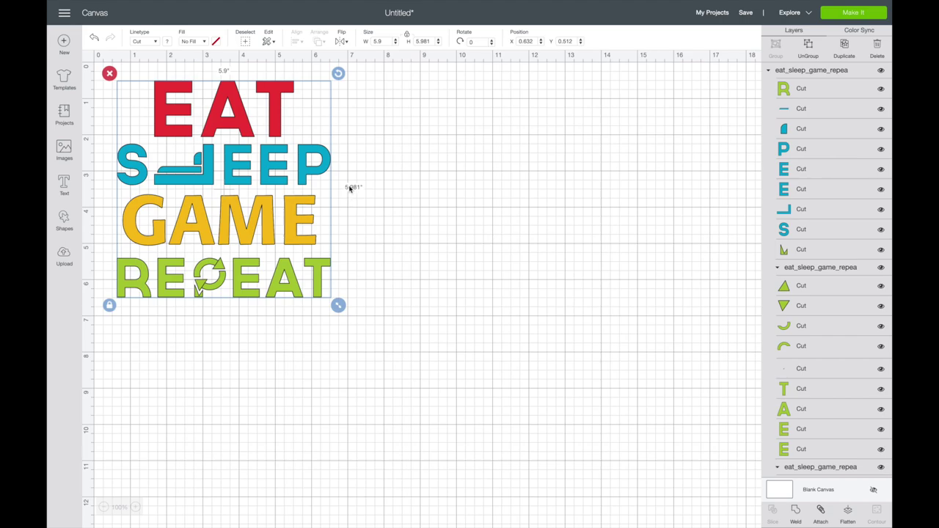
pyautogui.click(110, 306)
pyautogui.moveTo(339, 305); pyautogui.dragTo(310, 330)
pyautogui.click(331, 297)
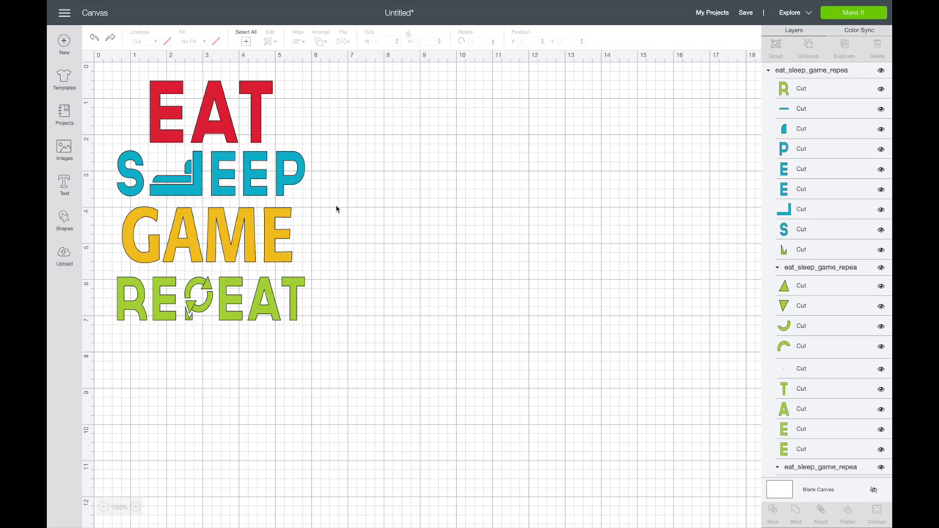
# Try welding the whole design into a single shape, and undo the weld
pyautogui.moveTo(104, 65); pyautogui.dragTo(328, 325)
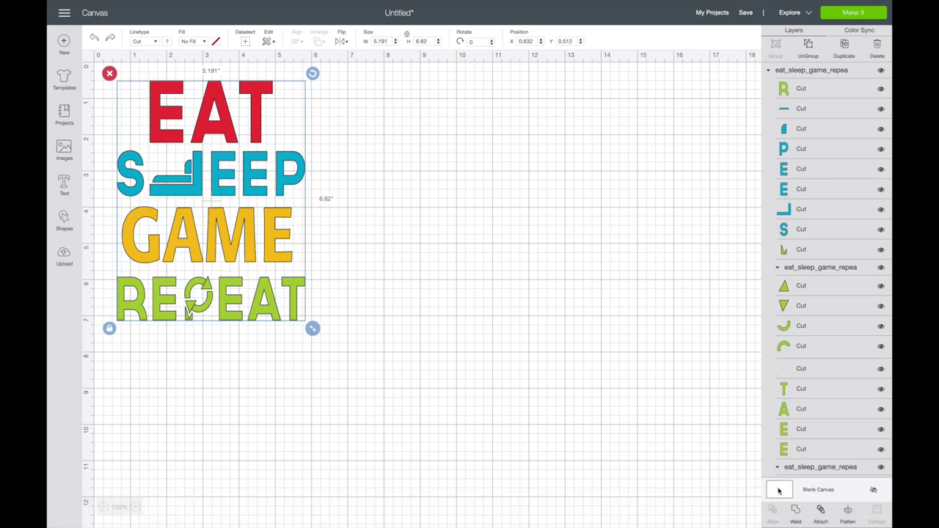
pyautogui.click(798, 511)
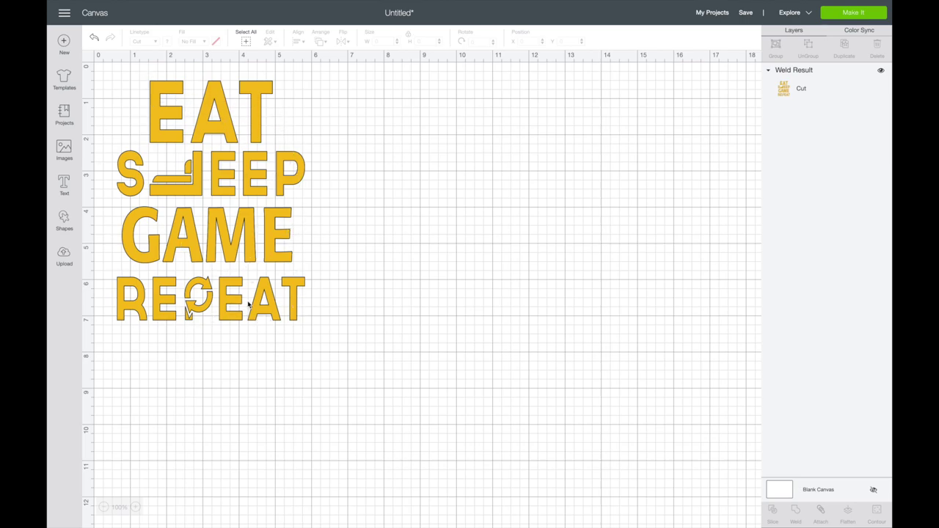
pyautogui.click(94, 39)
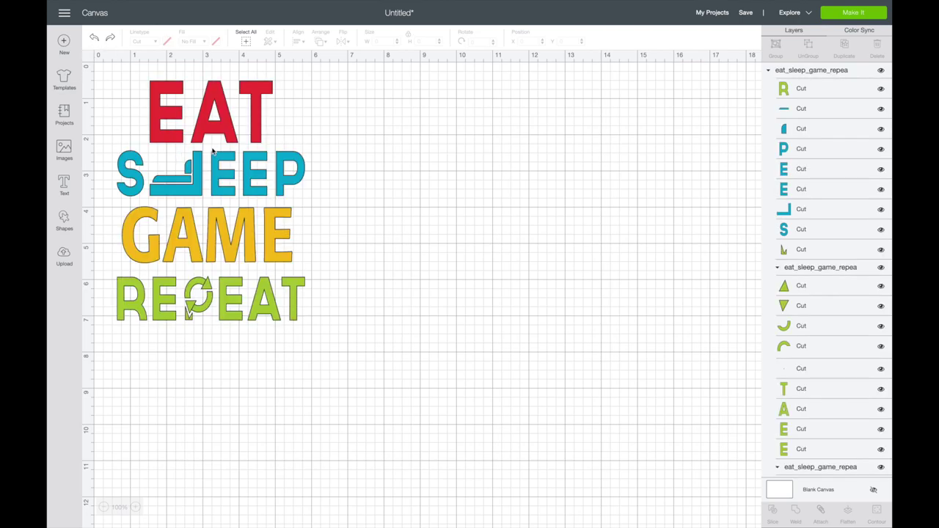
# Ungroup the whole design and weld the red letters of EAT into one shape
pyautogui.moveTo(113, 70); pyautogui.dragTo(319, 301)
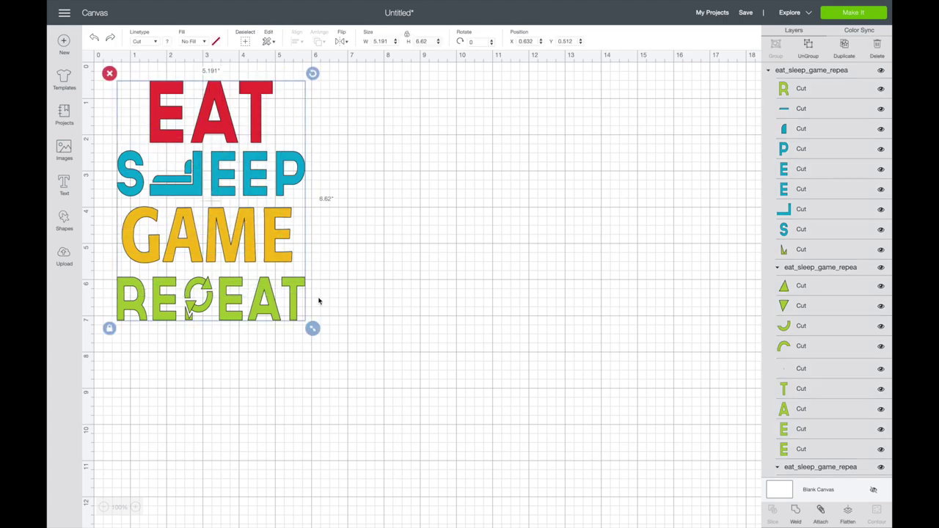
pyautogui.click(809, 46)
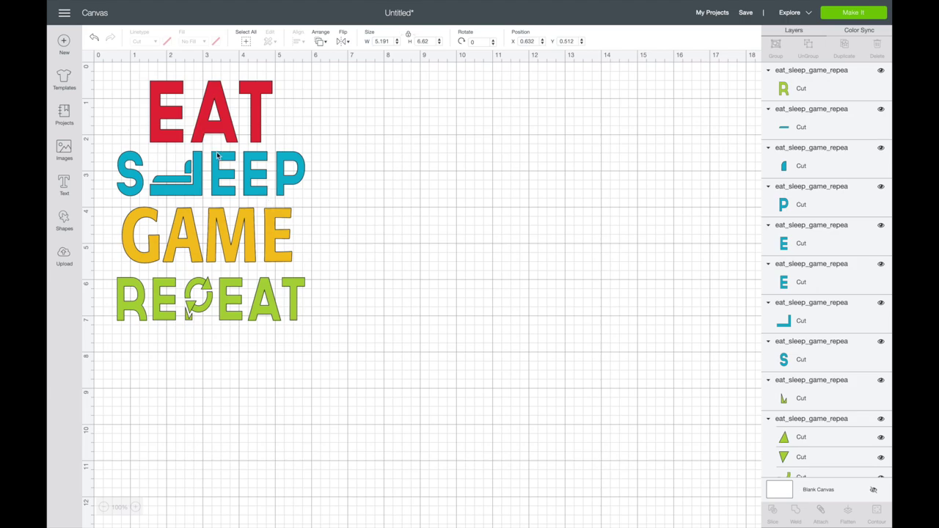
pyautogui.moveTo(136, 76); pyautogui.dragTo(278, 141)
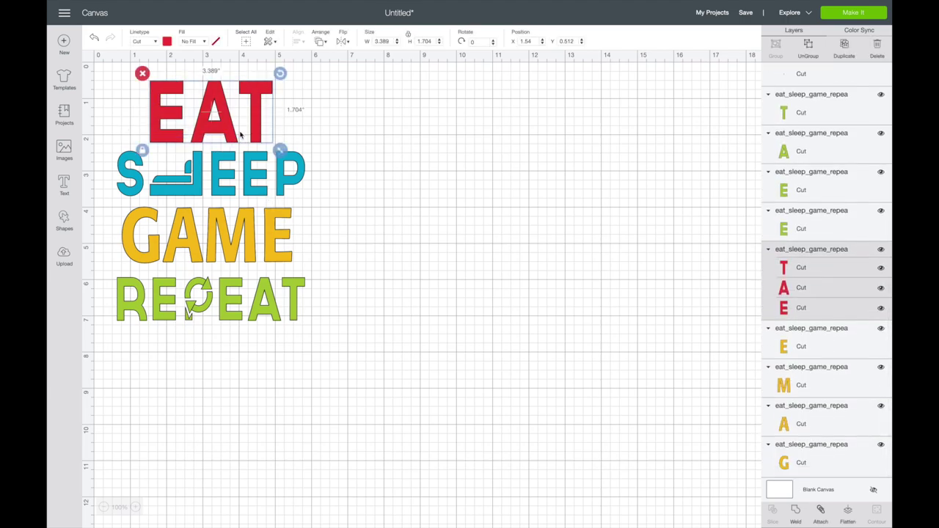
pyautogui.click(797, 514)
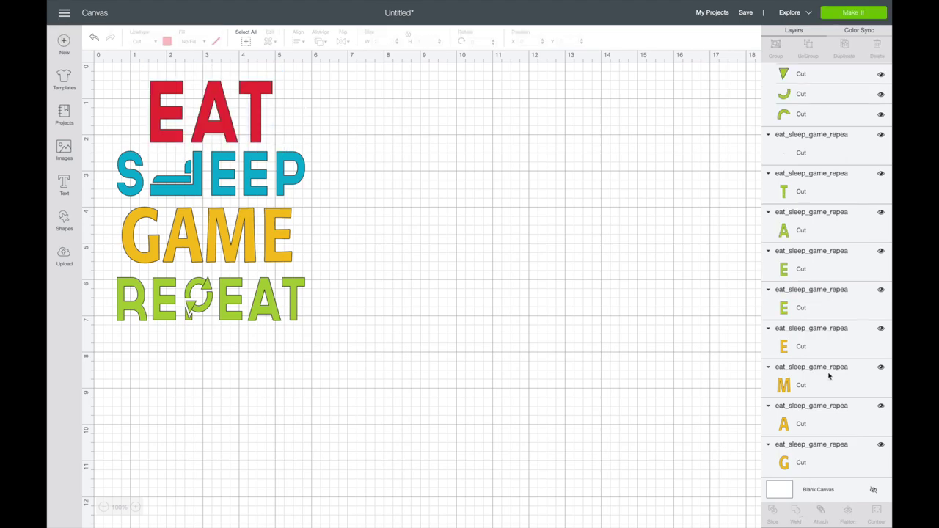
# Select only the blue SLEEP letters and bed pieces, and weld them into one shape
pyautogui.moveTo(116, 145); pyautogui.dragTo(306, 196)
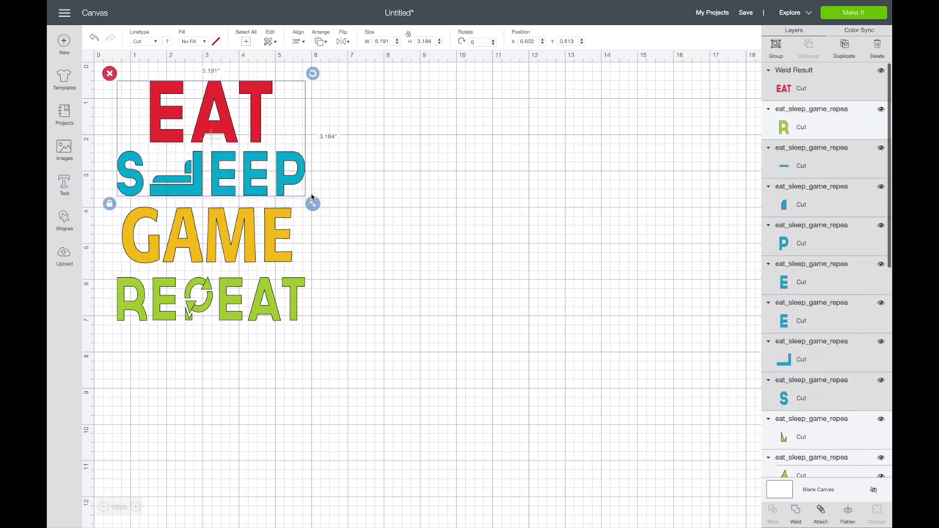
pyautogui.click(320, 198)
pyautogui.moveTo(107, 145); pyautogui.dragTo(307, 193)
pyautogui.click(323, 194)
pyautogui.moveTo(116, 145); pyautogui.dragTo(307, 203)
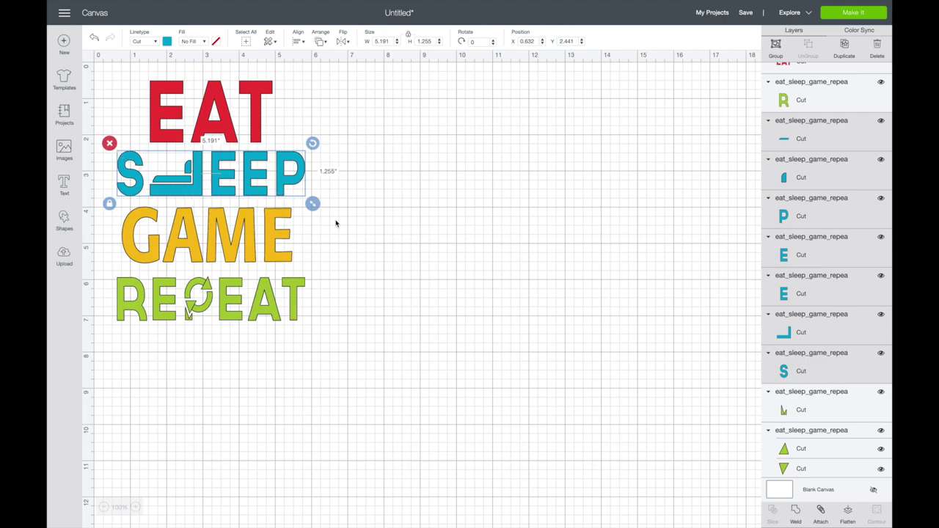
pyautogui.click(796, 511)
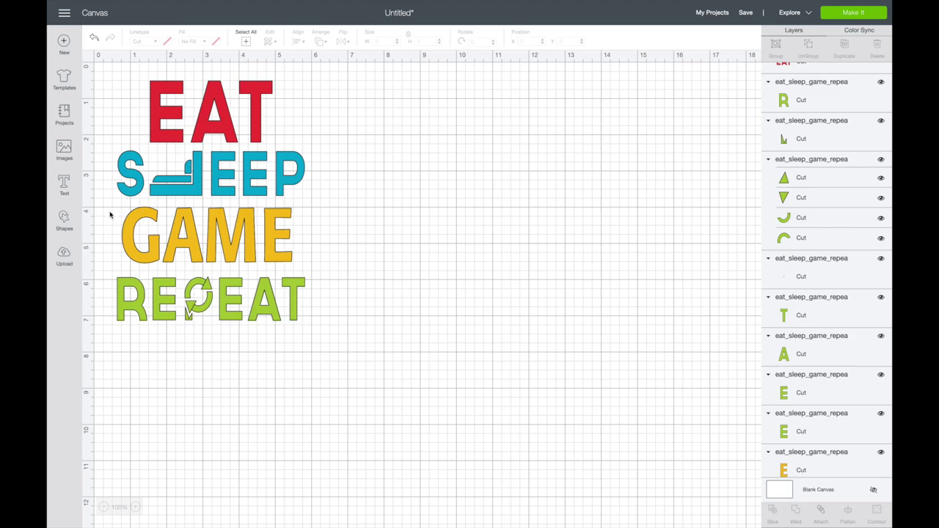
# Weld the yellow GAME letters into one shape and all the green REPEAT pieces into another
pyautogui.moveTo(110, 211); pyautogui.dragTo(314, 266)
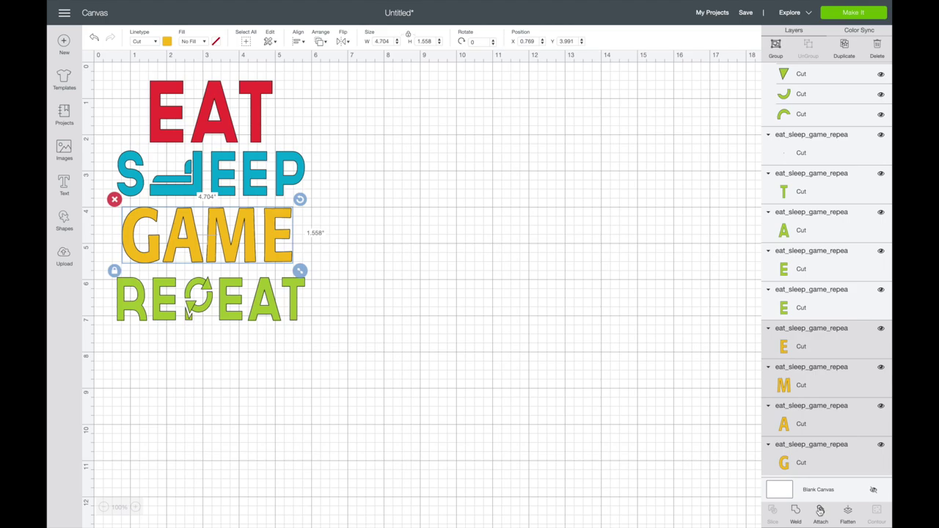
pyautogui.click(797, 511)
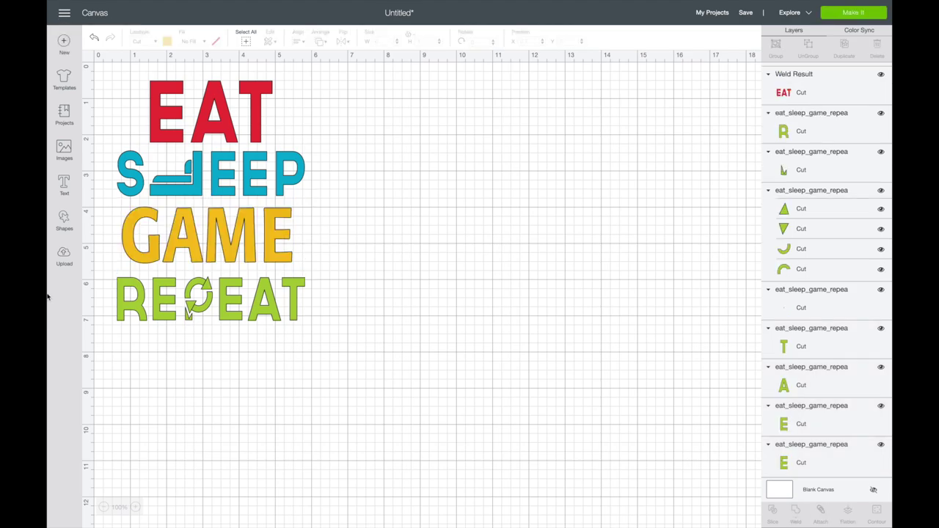
pyautogui.moveTo(107, 269); pyautogui.dragTo(320, 339)
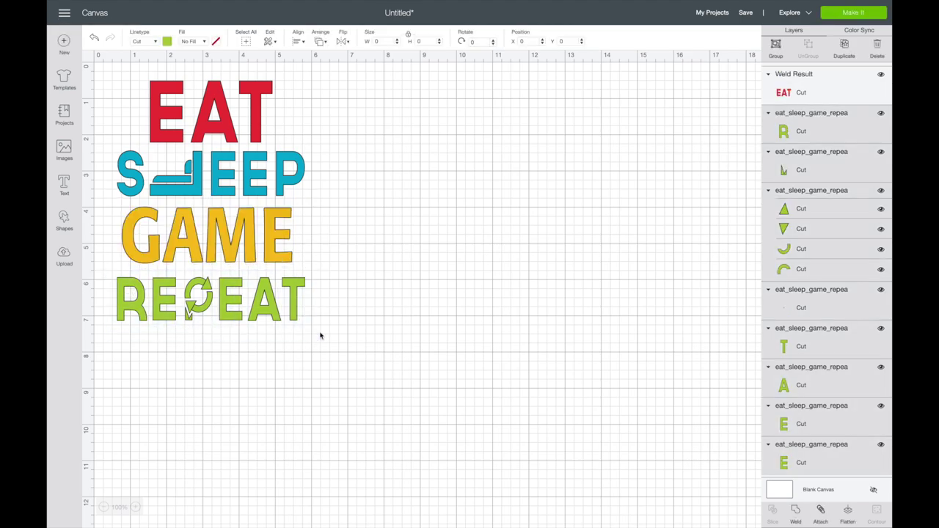
pyautogui.click(796, 512)
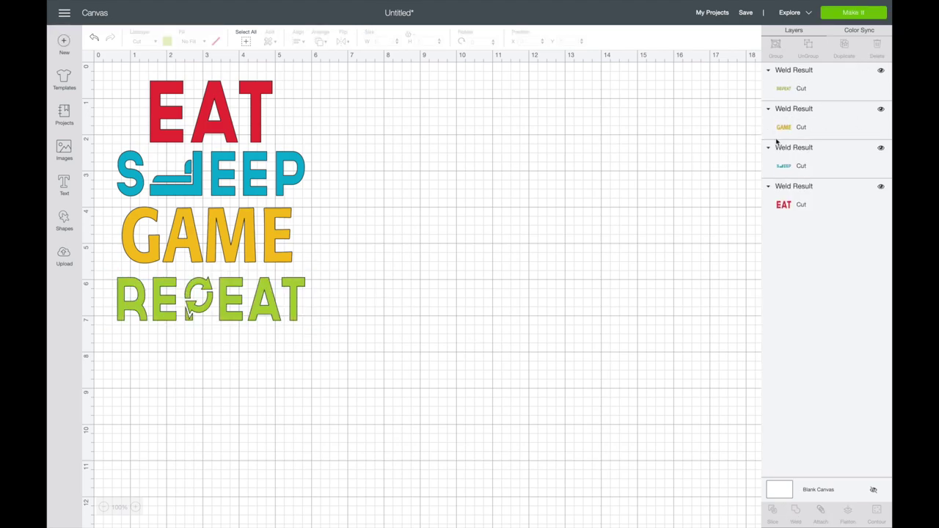
# Proceed to the mat preparation and turn on mirroring for all four mats: GAME, REPEAT, SLEEP and EAT
pyautogui.click(838, 16)
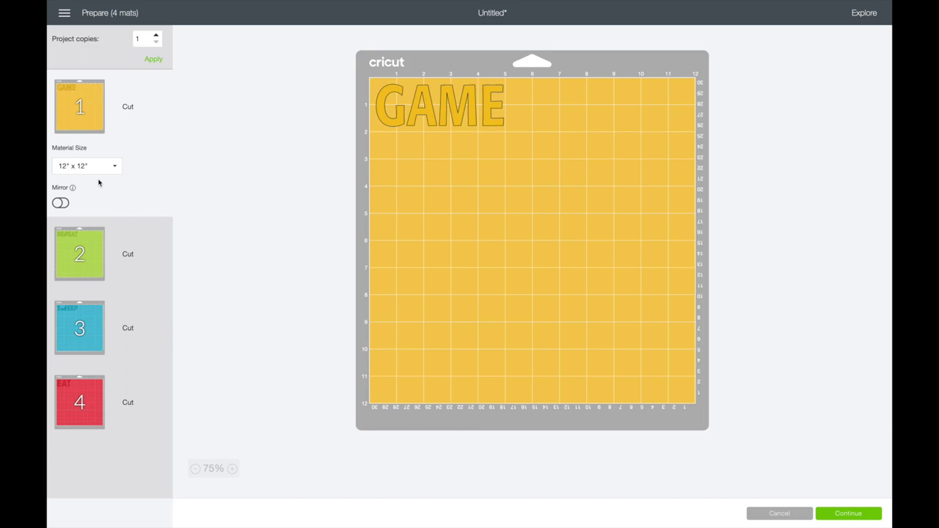
pyautogui.click(60, 203)
pyautogui.click(60, 203)
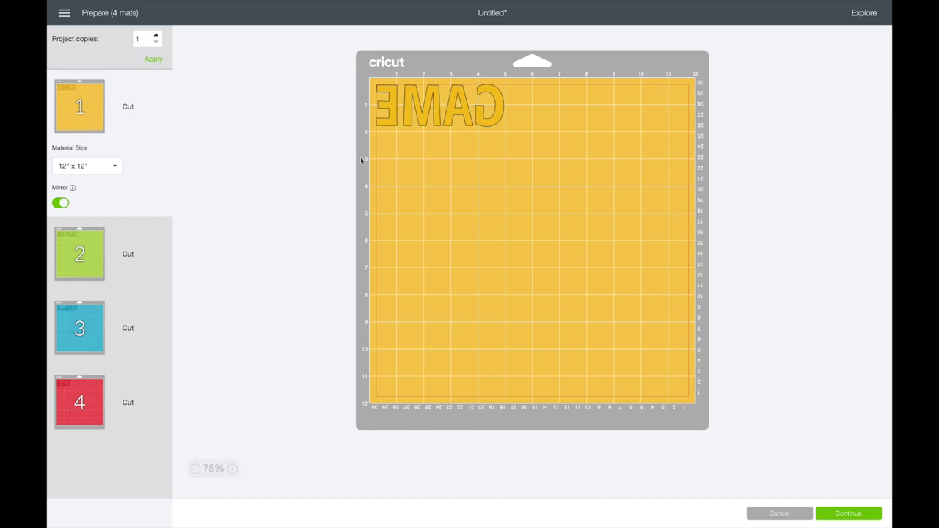
pyautogui.click(99, 272)
pyautogui.click(62, 277)
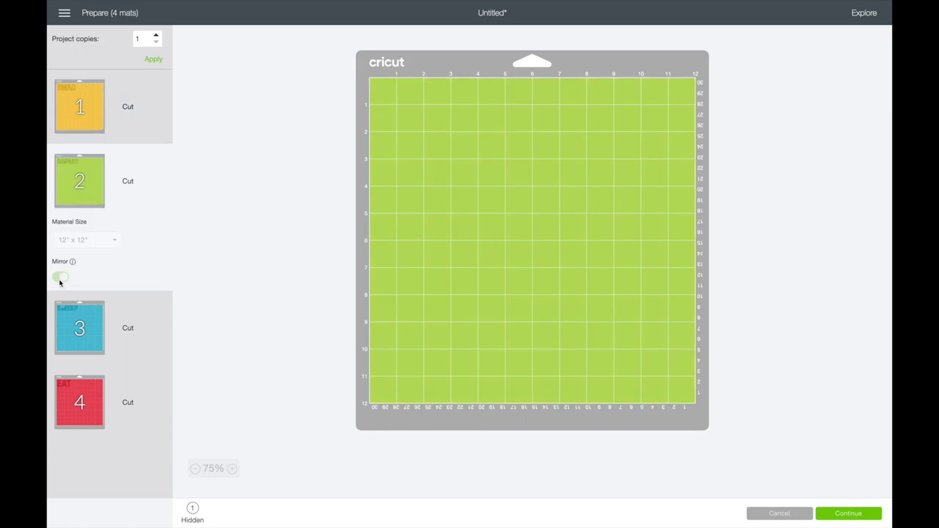
pyautogui.click(88, 323)
pyautogui.click(63, 352)
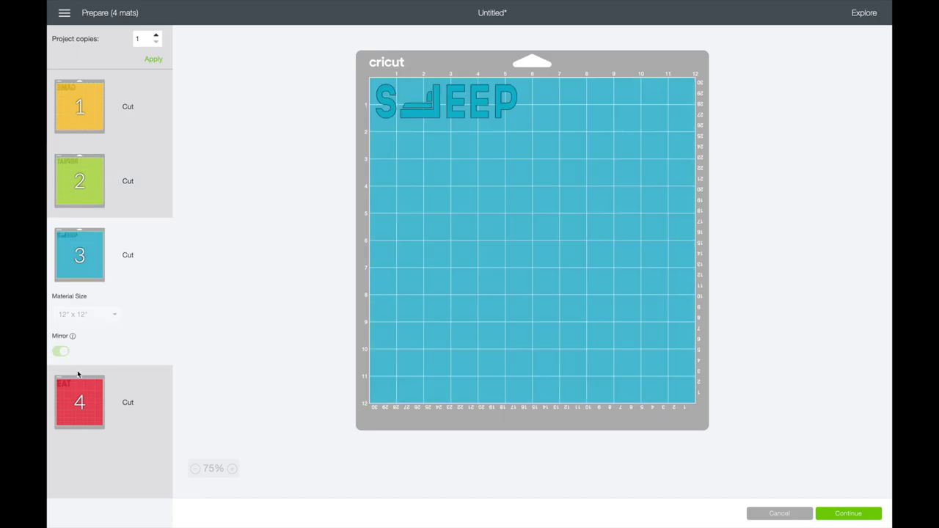
pyautogui.click(84, 398)
pyautogui.click(59, 426)
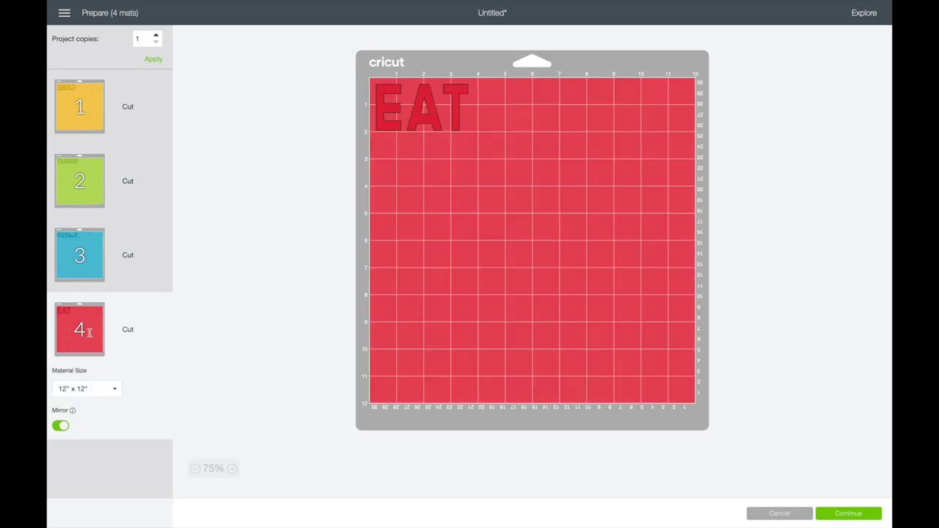
# Return to the GAME mat, continue to the cutting setup and preview the first mat enlarged
pyautogui.click(91, 115)
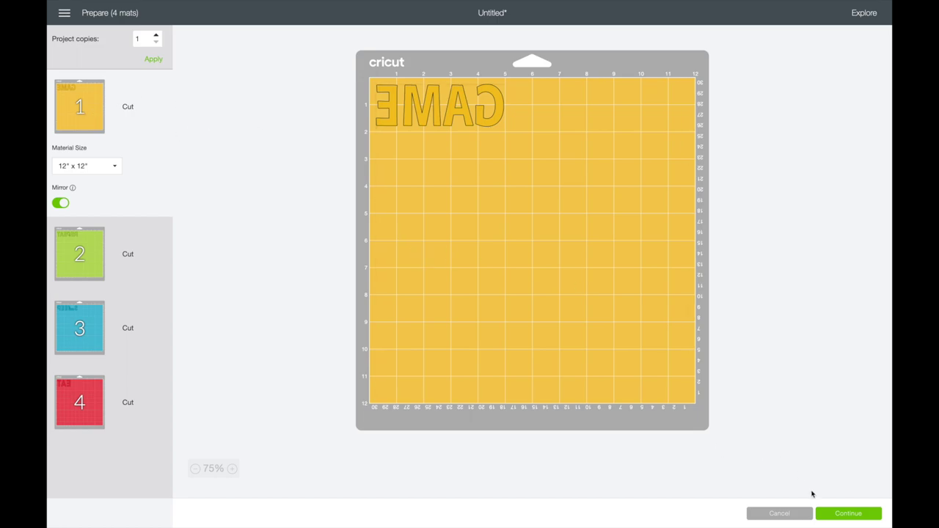
pyautogui.click(833, 516)
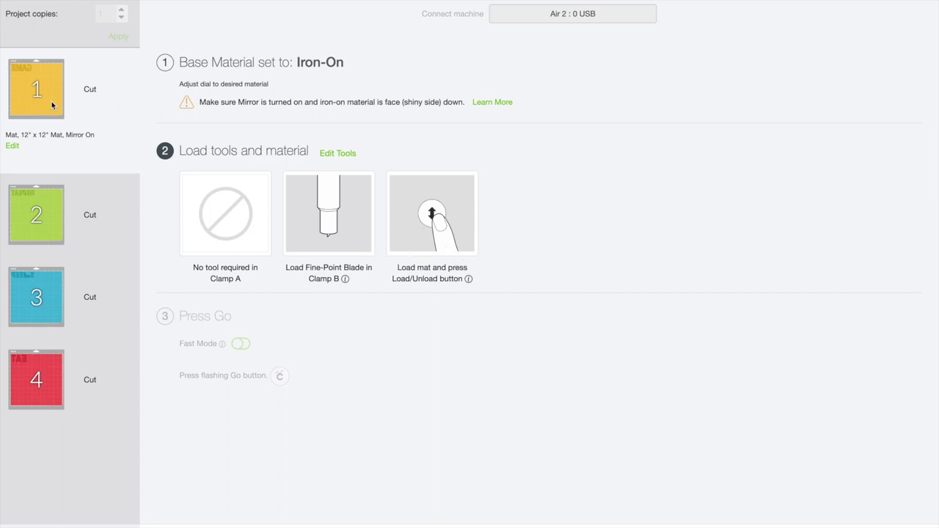
pyautogui.moveTo(52, 107)
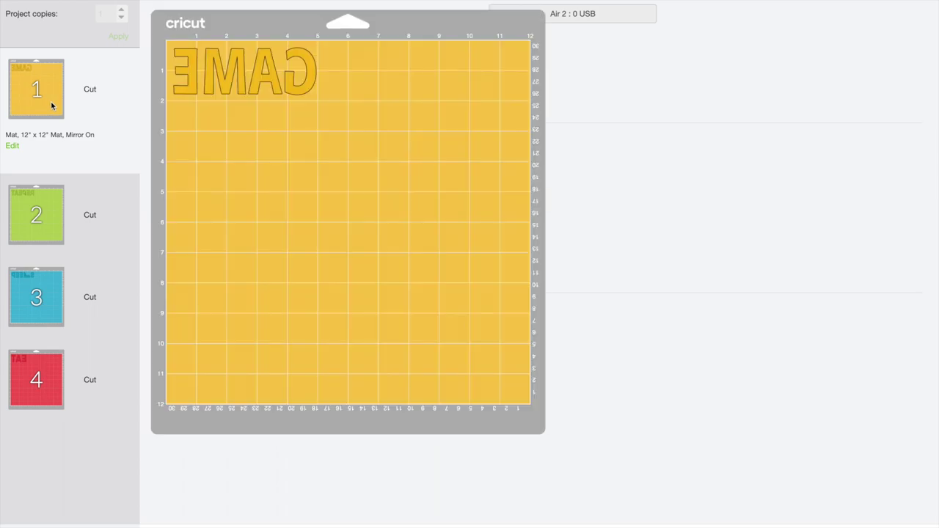